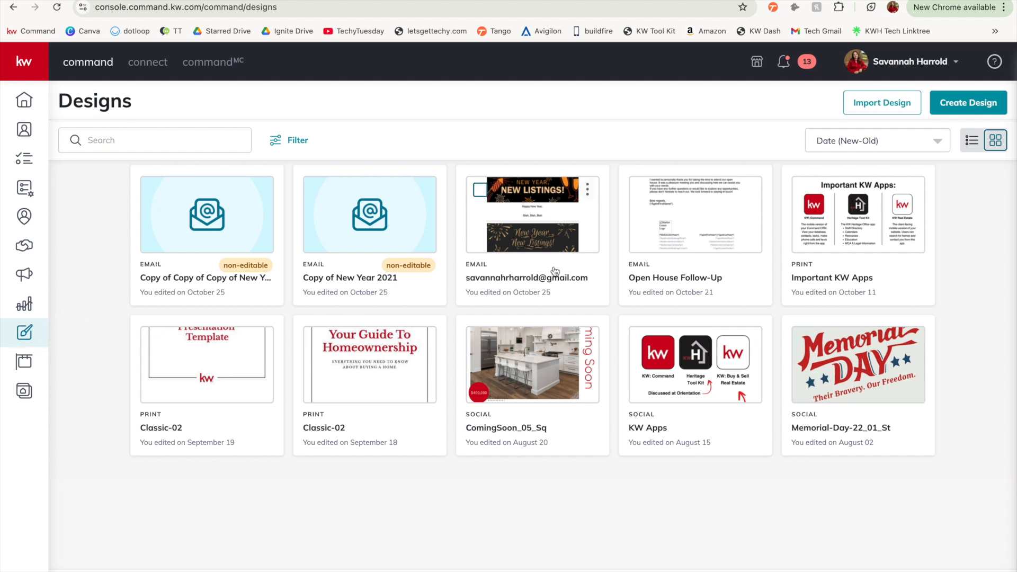
Start creating a design and view the Keller Williams Realty image and logo assets
{"action": "left_click", "coordinate": [965, 111]}
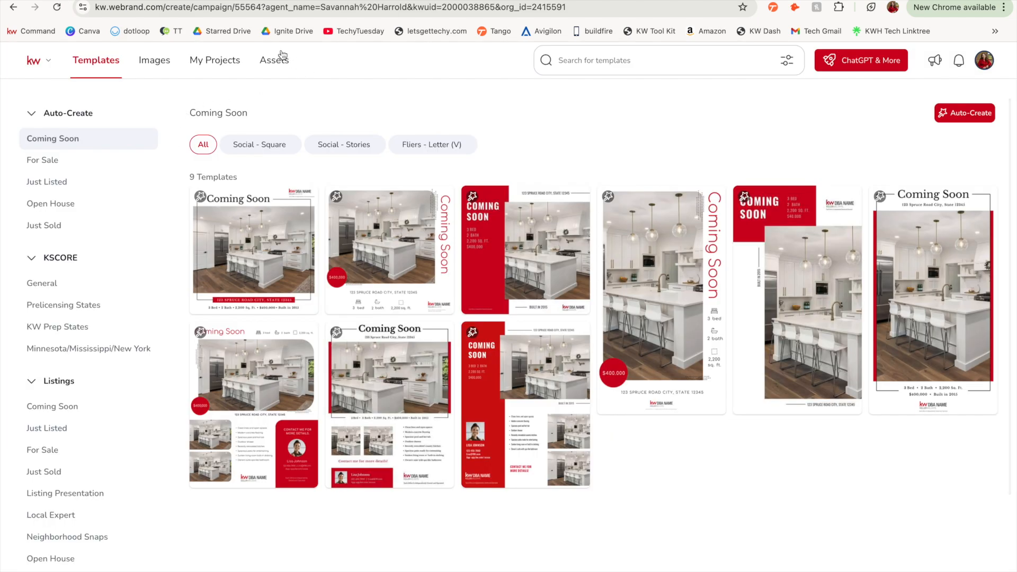
{"action": "left_click", "coordinate": [274, 68]}
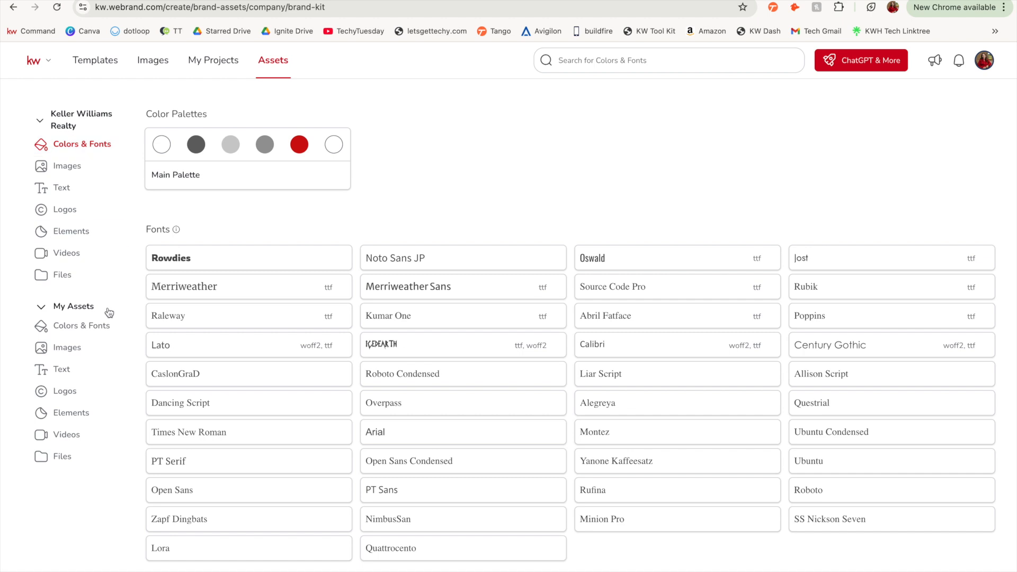
{"action": "left_click", "coordinate": [100, 167]}
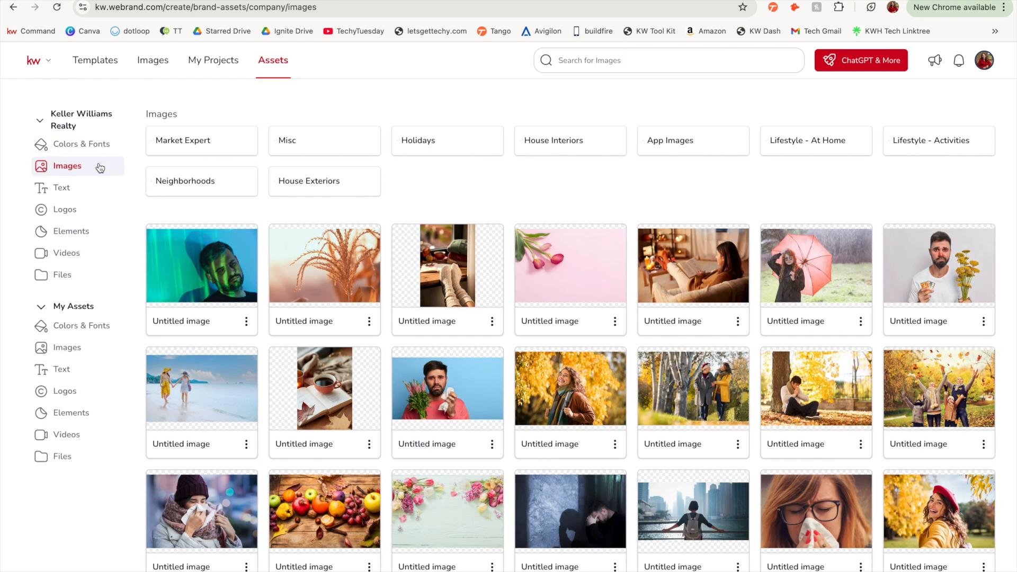
{"action": "left_click", "coordinate": [98, 214]}
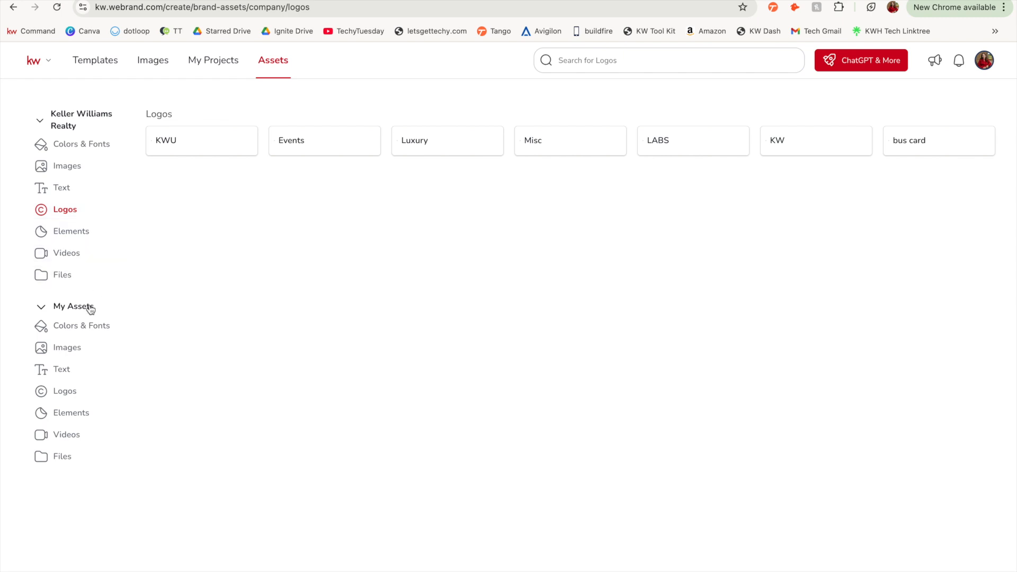
Add a color palette to My Assets and set its first color to hex #B41010
{"action": "left_click", "coordinate": [85, 335]}
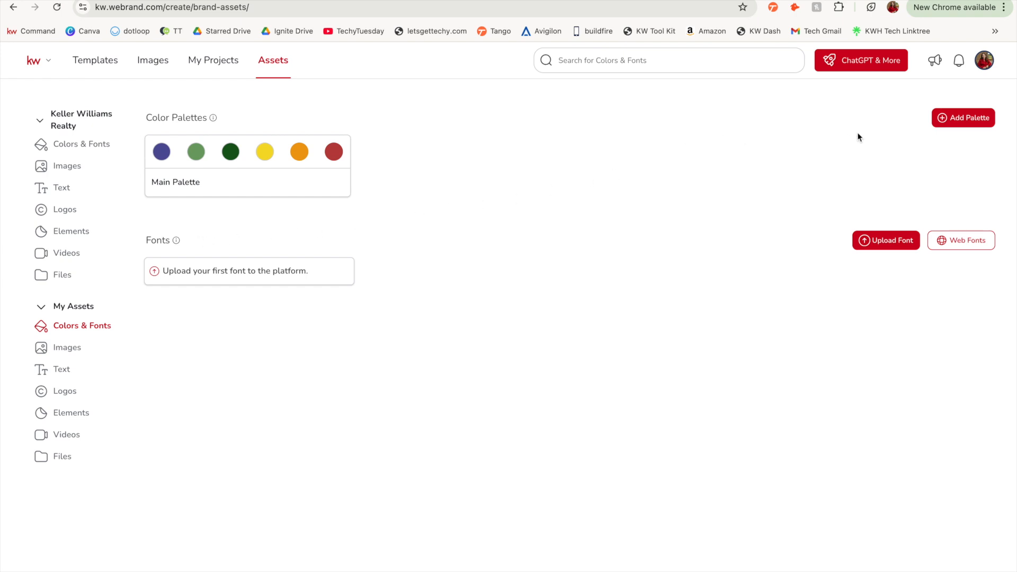
{"action": "left_click", "coordinate": [959, 124]}
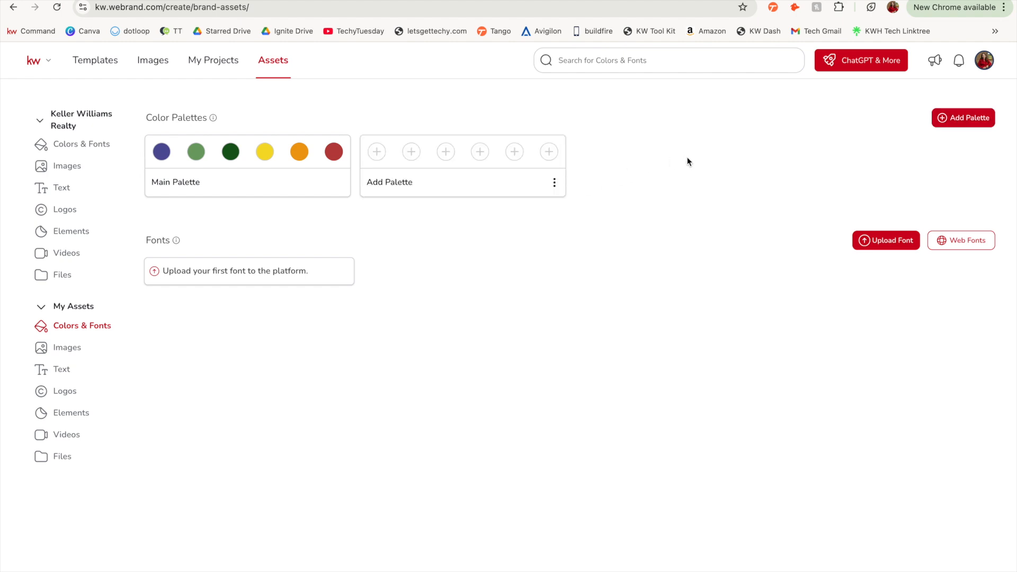
{"action": "left_click", "coordinate": [377, 154]}
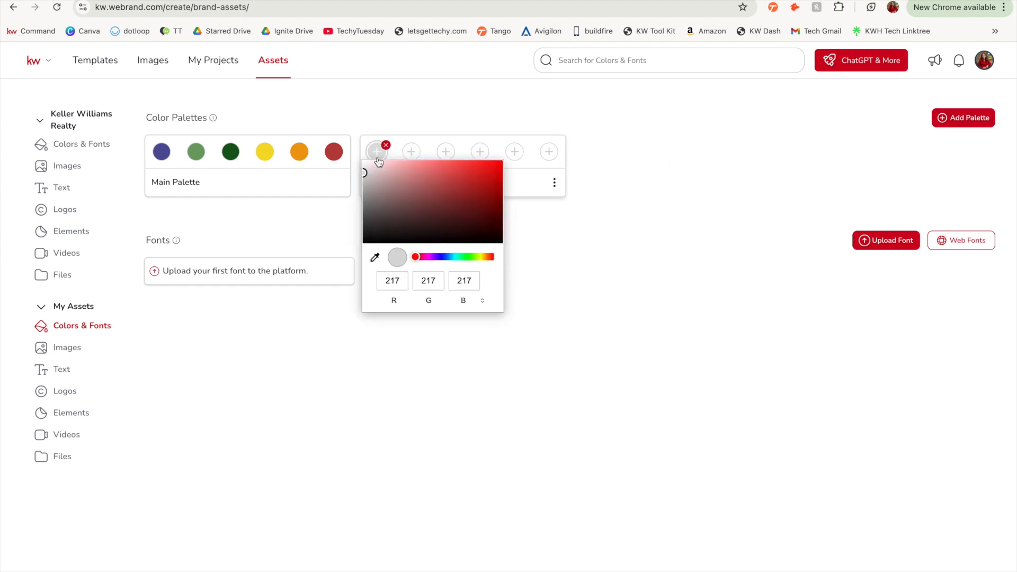
{"action": "left_click_drag", "start_coordinate": [364, 173], "coordinate": [400, 185]}
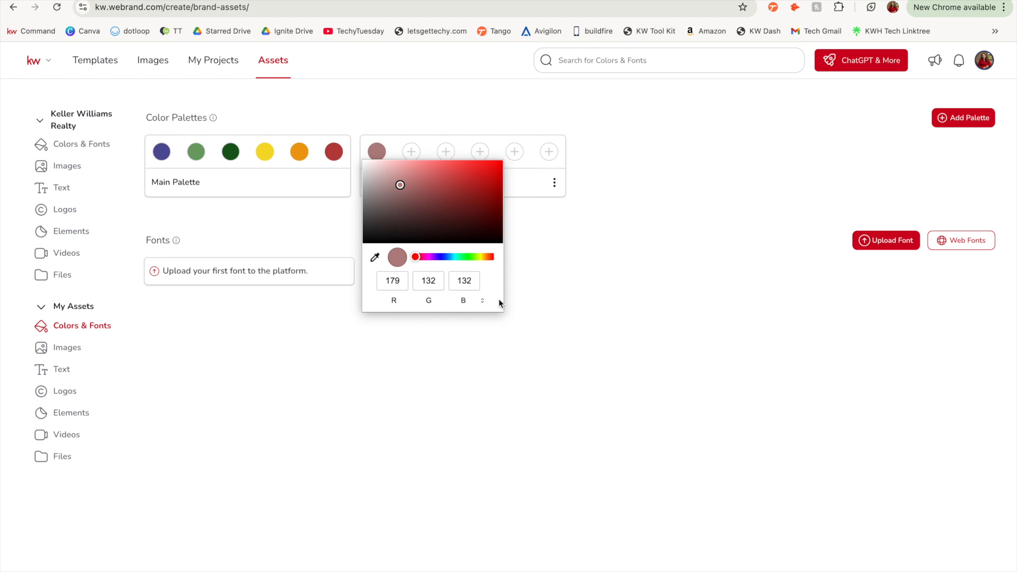
{"action": "left_click", "coordinate": [482, 300]}
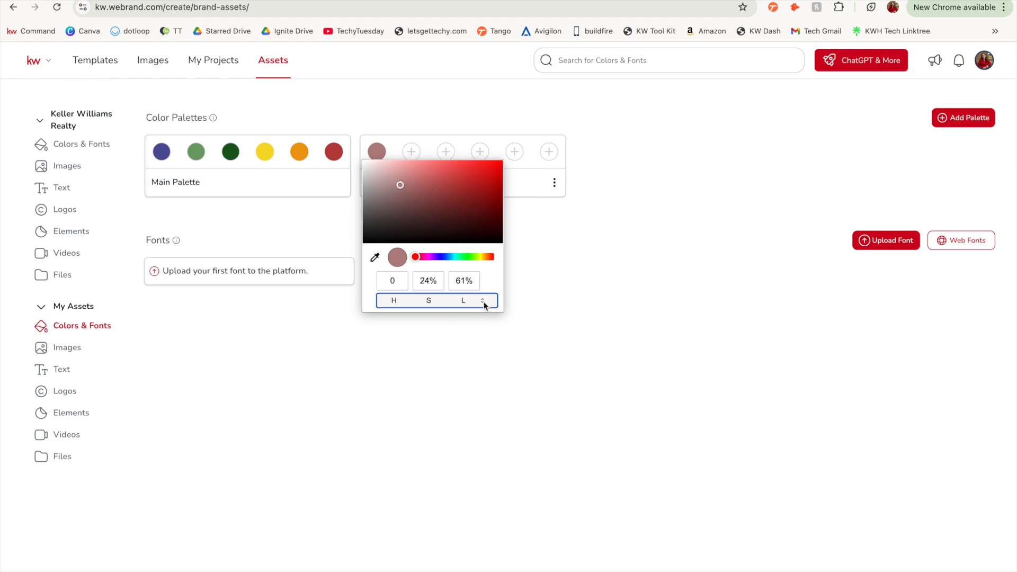
{"action": "left_click", "coordinate": [483, 301]}
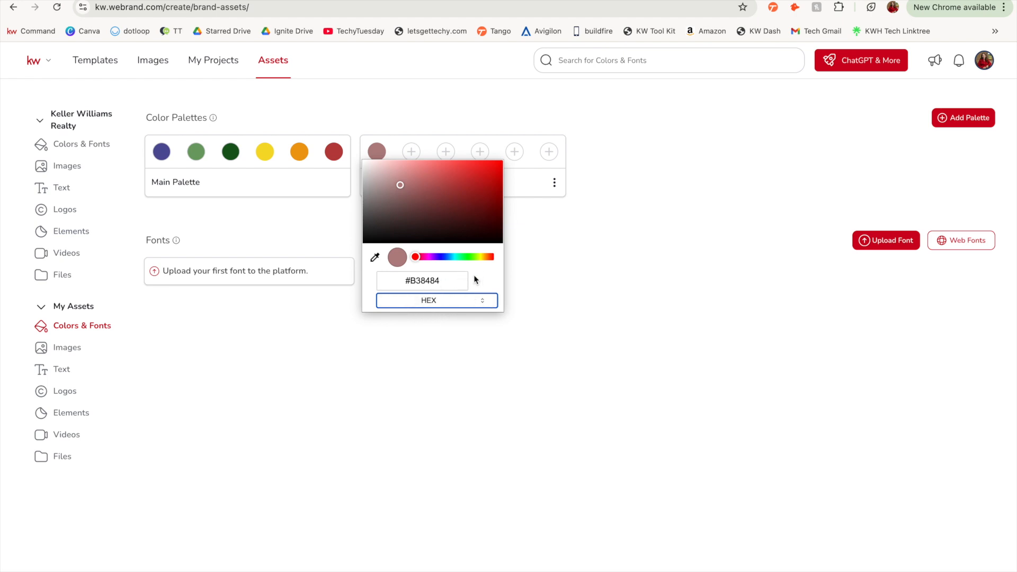
{"action": "left_click", "coordinate": [445, 284]}
{"action": "type", "text": "#B41010"}
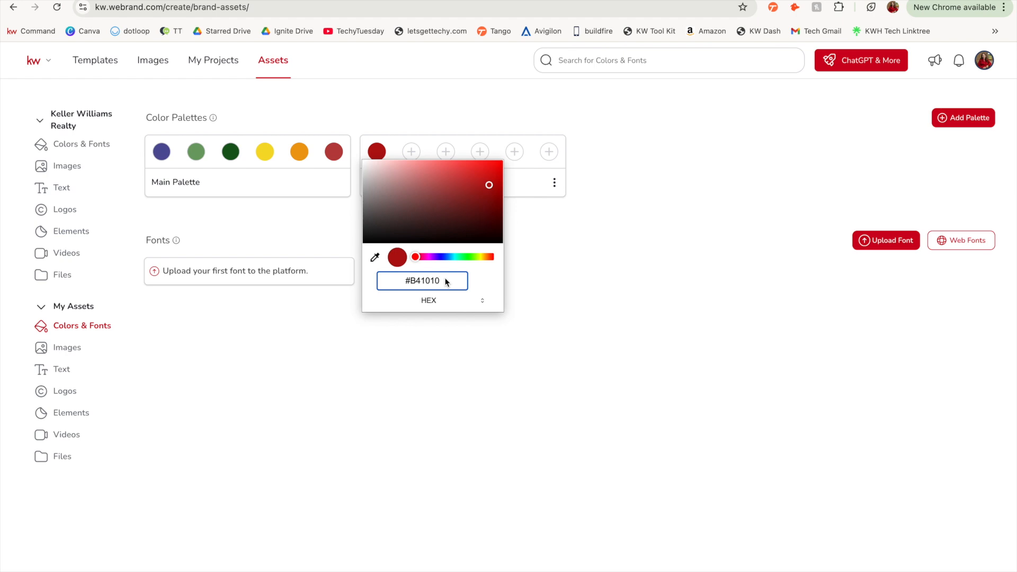
{"action": "left_click", "coordinate": [506, 252]}
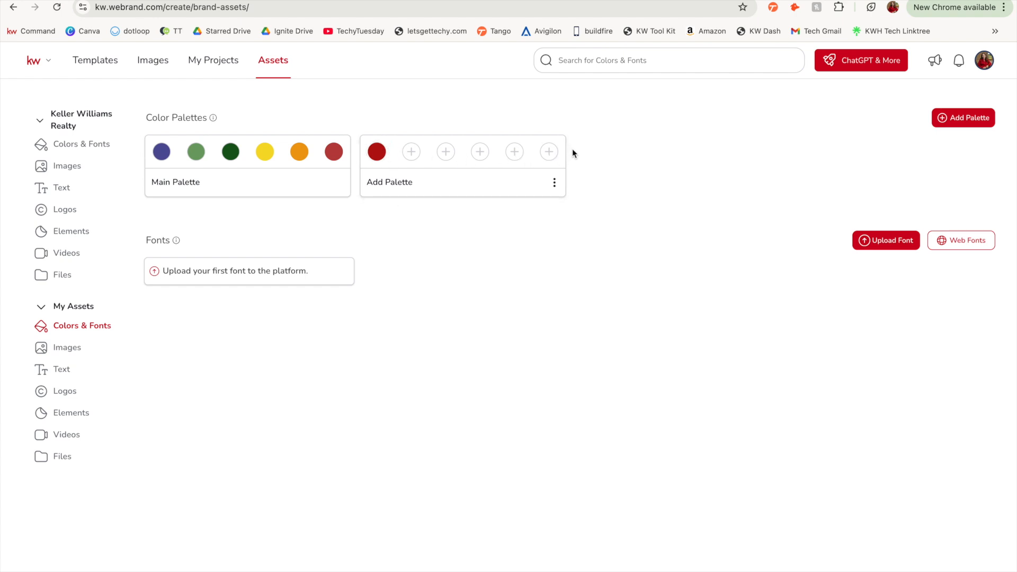
Check the new palette's options and browse the web fonts that can be added to My Assets
{"action": "left_click", "coordinate": [554, 183]}
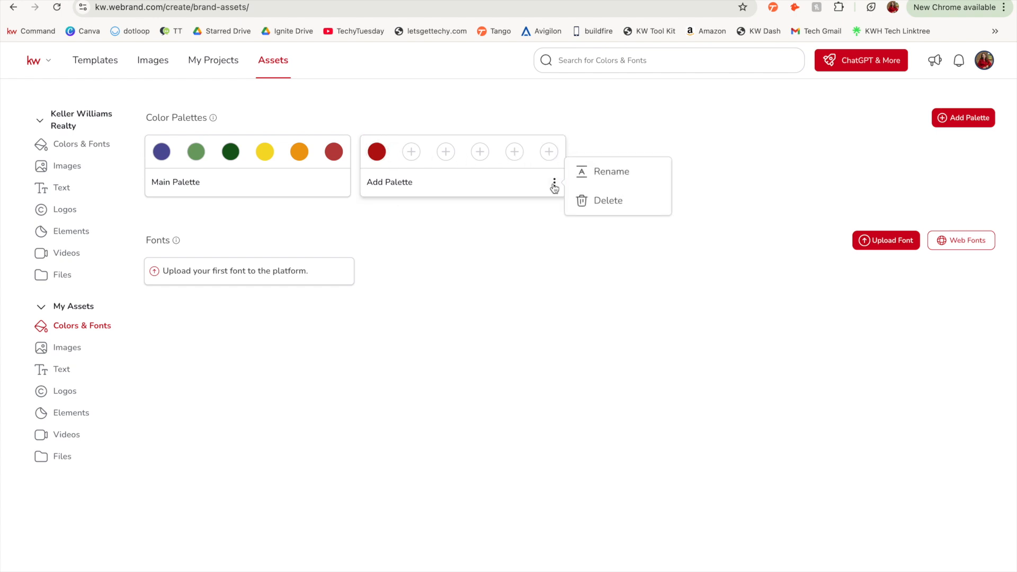
{"action": "left_click", "coordinate": [503, 267]}
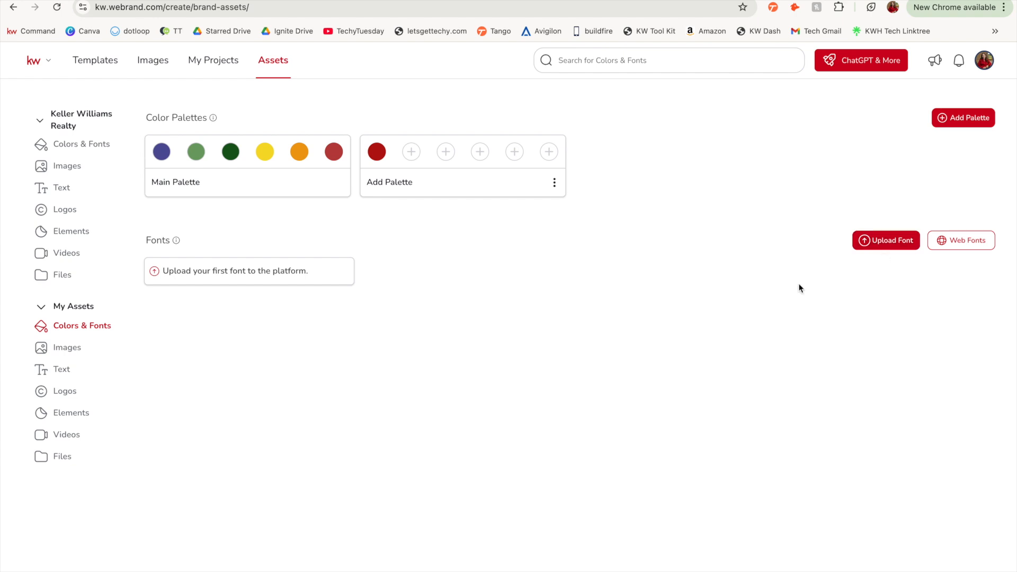
{"action": "left_click", "coordinate": [984, 242]}
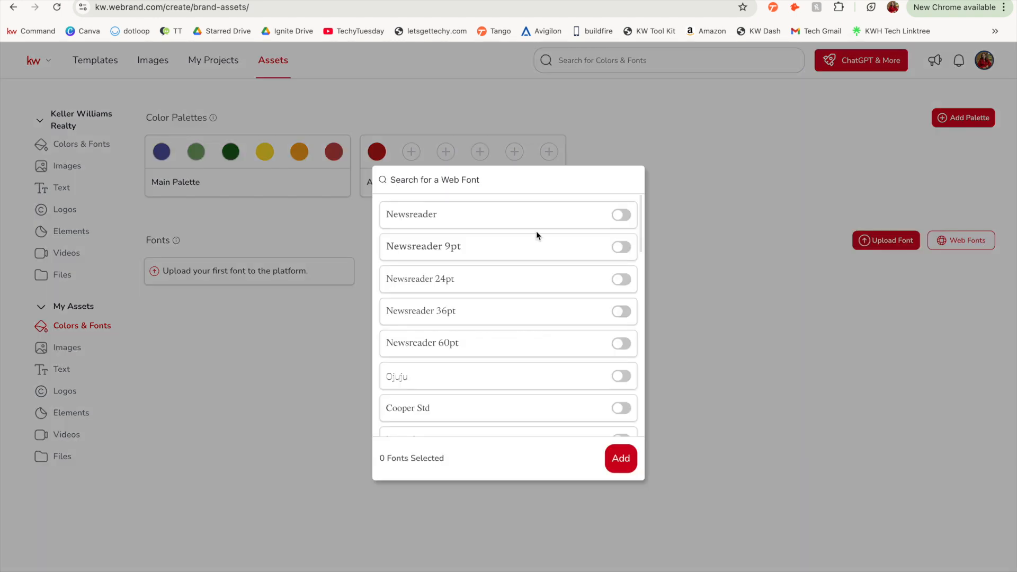
{"action": "scroll", "coordinate": [536, 231], "scroll_direction": "down", "scroll_amount": 3}
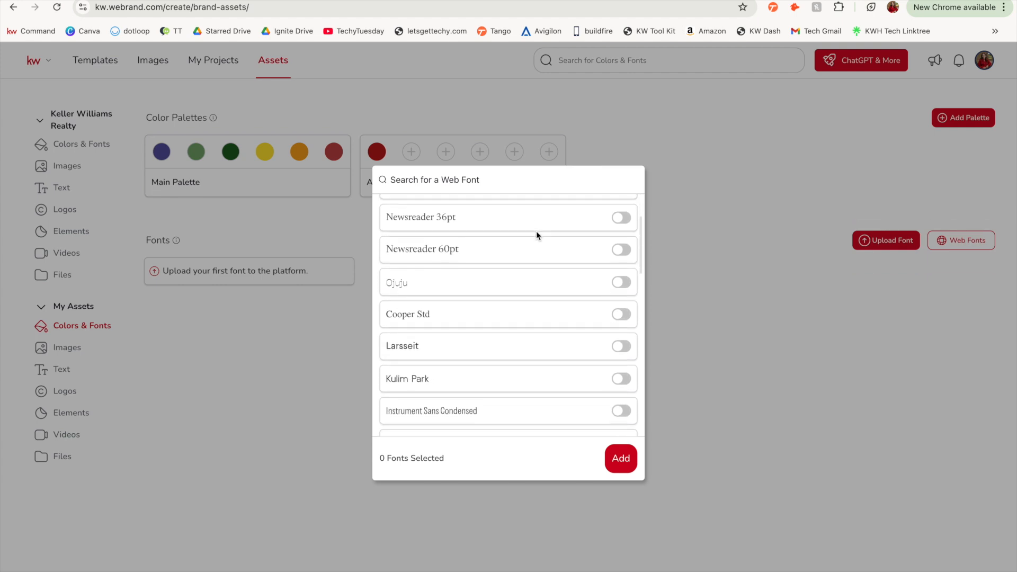
{"action": "scroll", "coordinate": [536, 235], "scroll_direction": "down", "scroll_amount": 5}
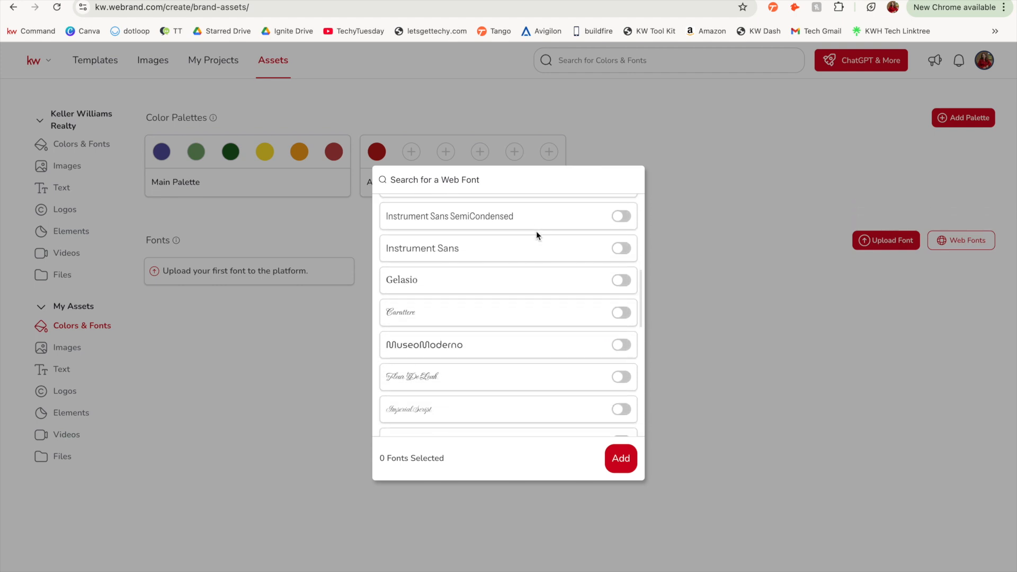
{"action": "scroll", "coordinate": [536, 236], "scroll_direction": "down", "scroll_amount": 2}
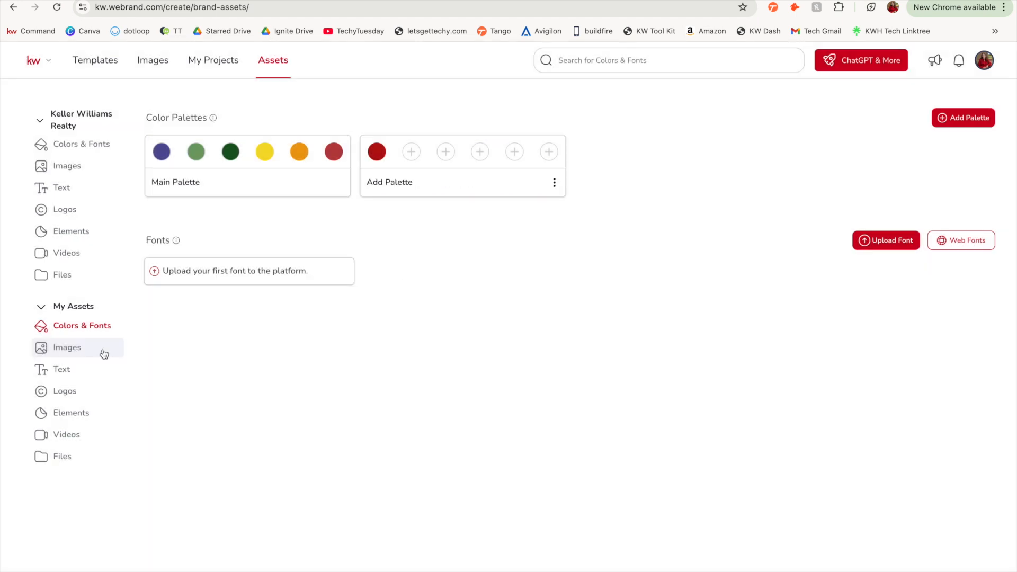
Check the images in My Assets, search the stock photo library for "house" and view its filter options
{"action": "left_click", "coordinate": [91, 350]}
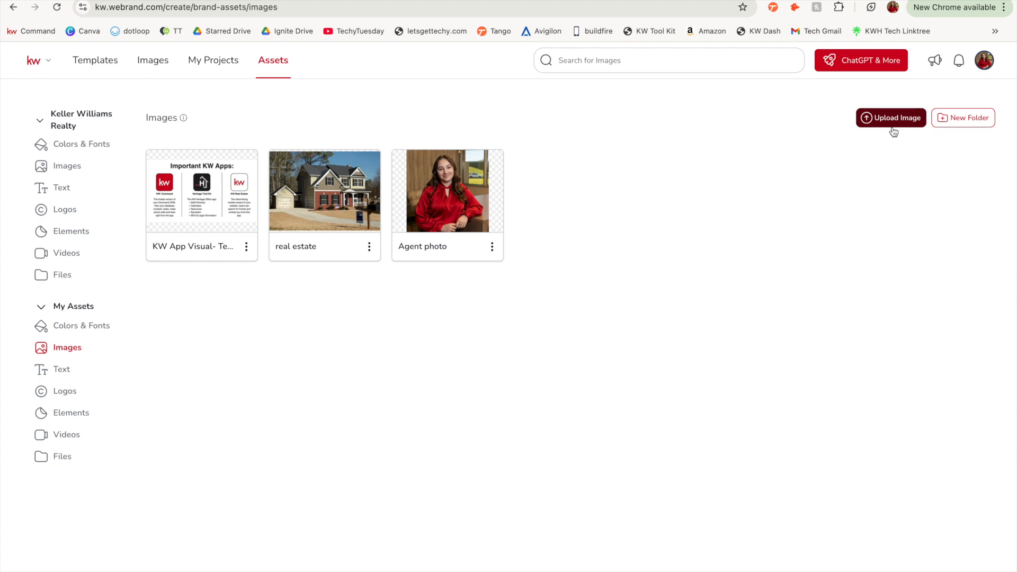
{"action": "left_click", "coordinate": [164, 66]}
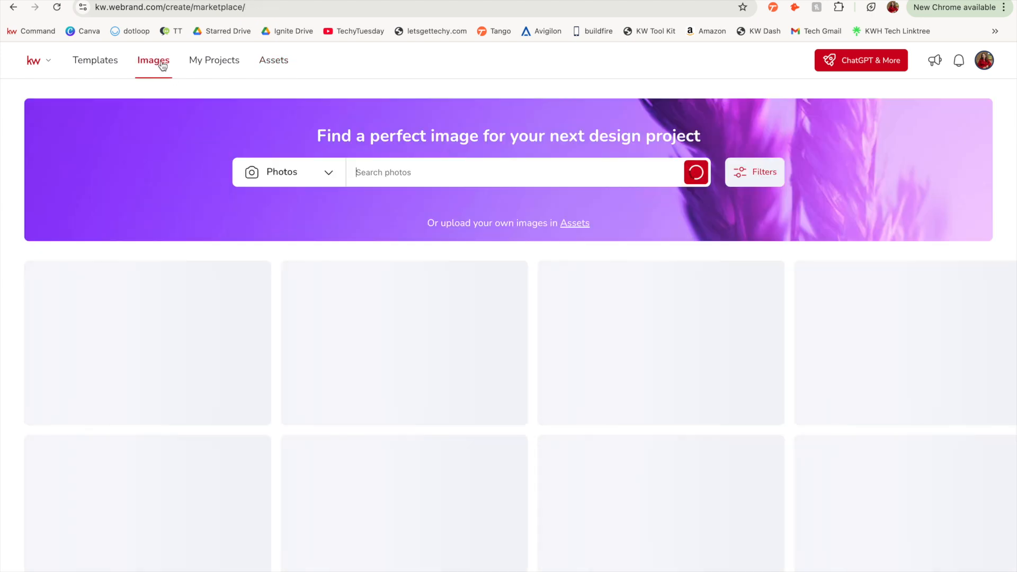
{"action": "type", "text": "house"}
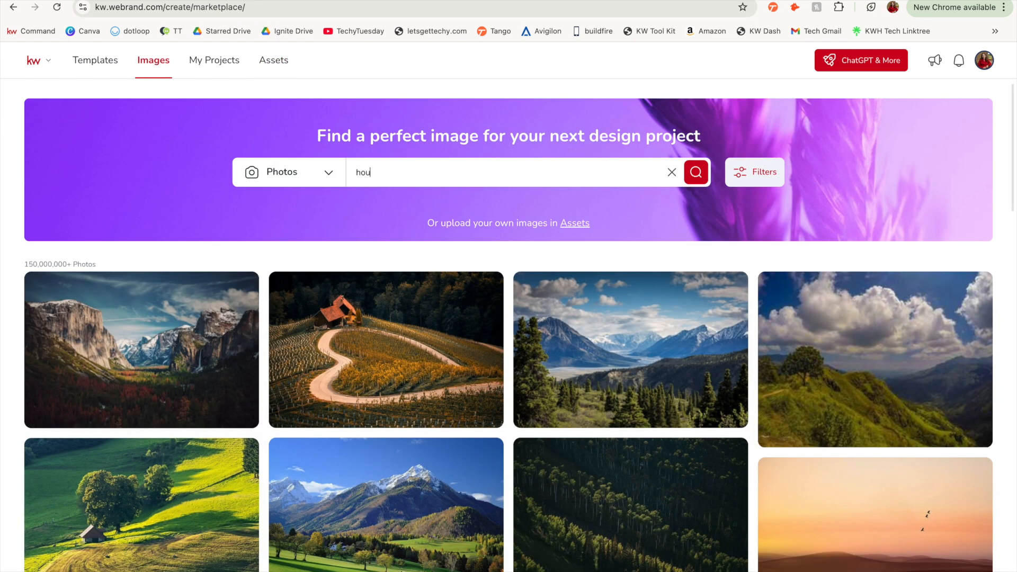
{"action": "left_click", "coordinate": [780, 173]}
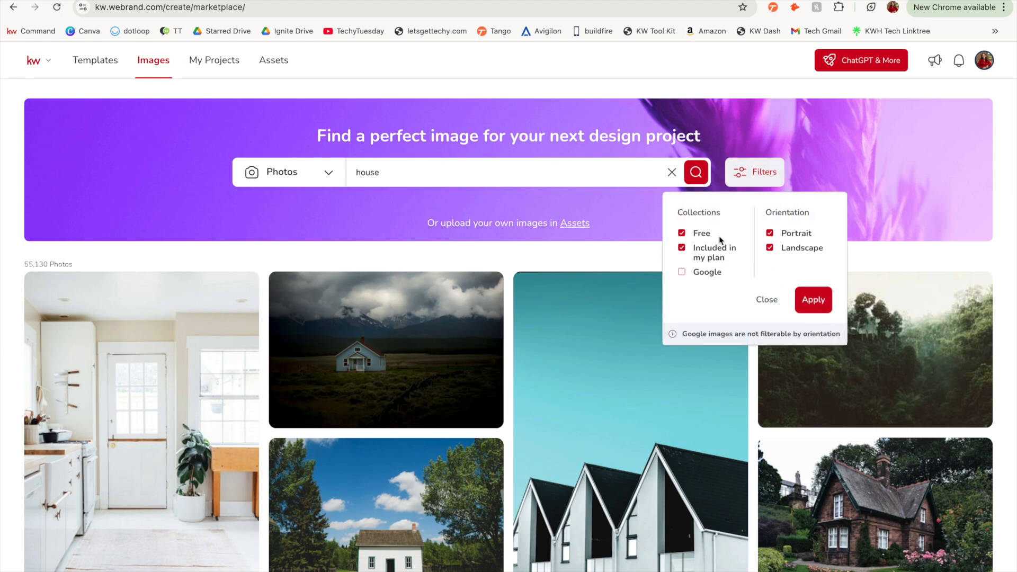
Add the photo of the gabled house at dusk and the one of the ivy-covered house with a driveway to the assets
{"action": "scroll", "coordinate": [506, 338], "scroll_direction": "down", "scroll_amount": 6}
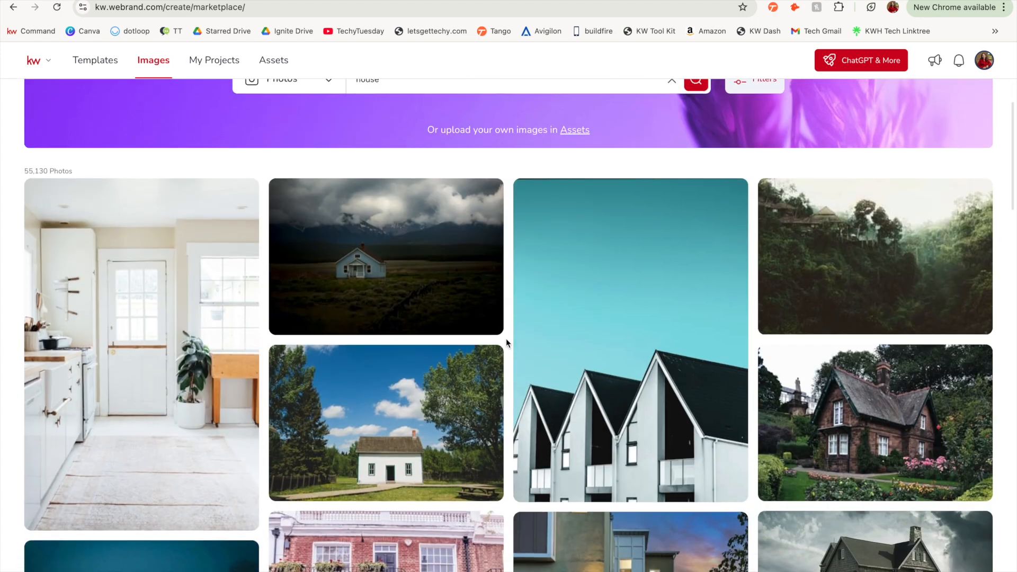
{"action": "scroll", "coordinate": [507, 341], "scroll_direction": "down", "scroll_amount": 1}
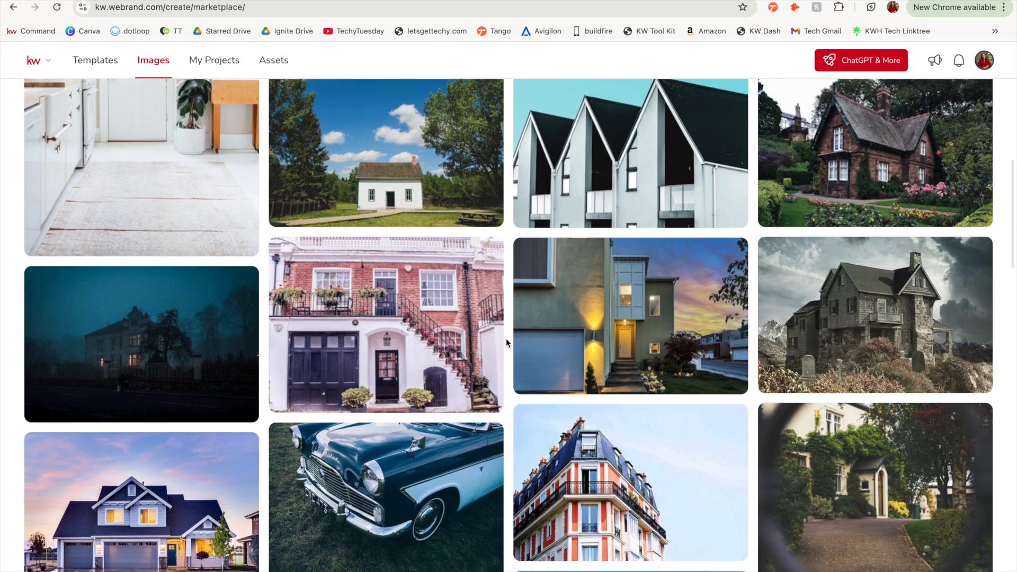
{"action": "mouse_move", "coordinate": [155, 489]}
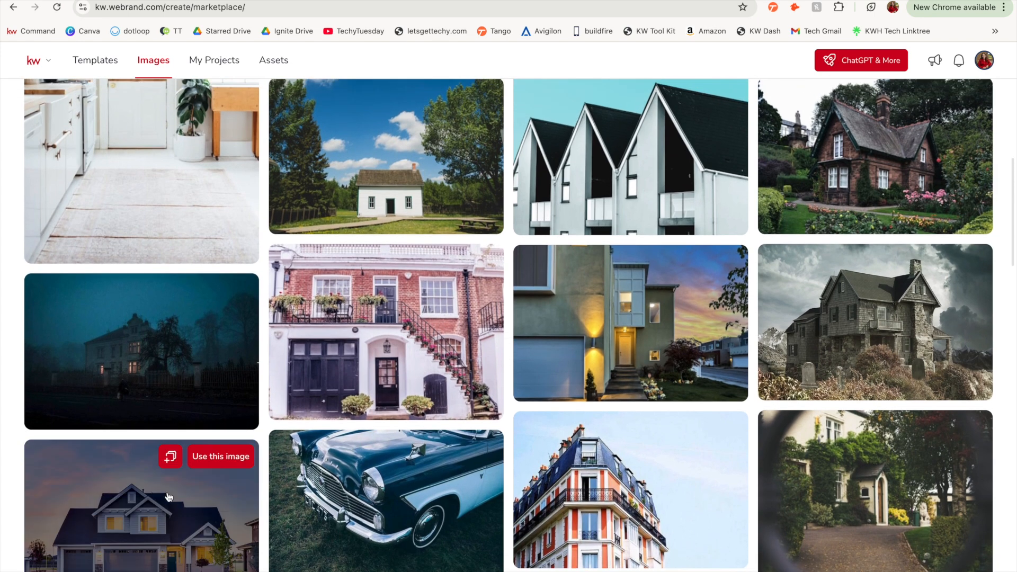
{"action": "left_click", "coordinate": [168, 460]}
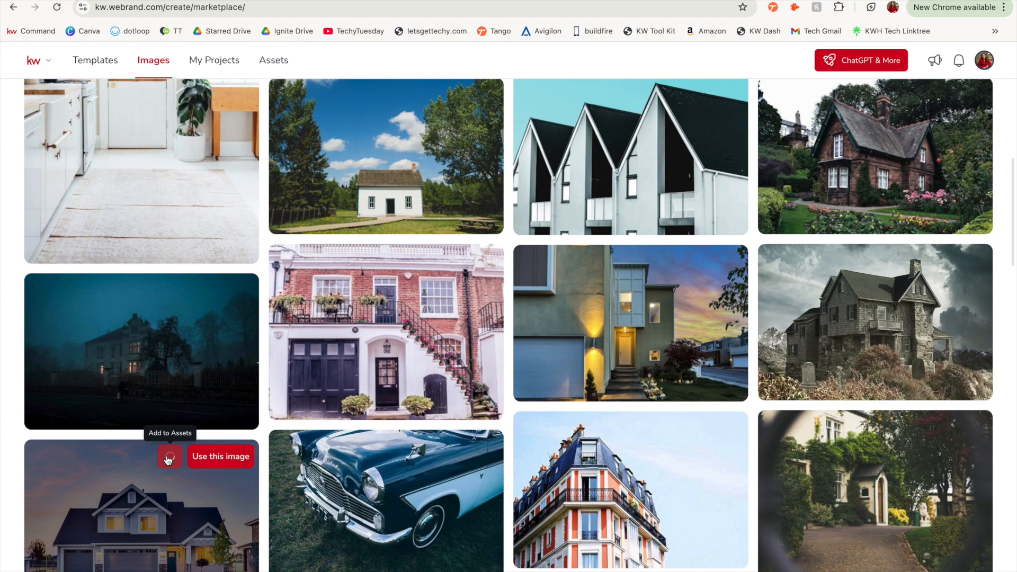
{"action": "mouse_move", "coordinate": [891, 457]}
{"action": "left_click", "coordinate": [903, 427]}
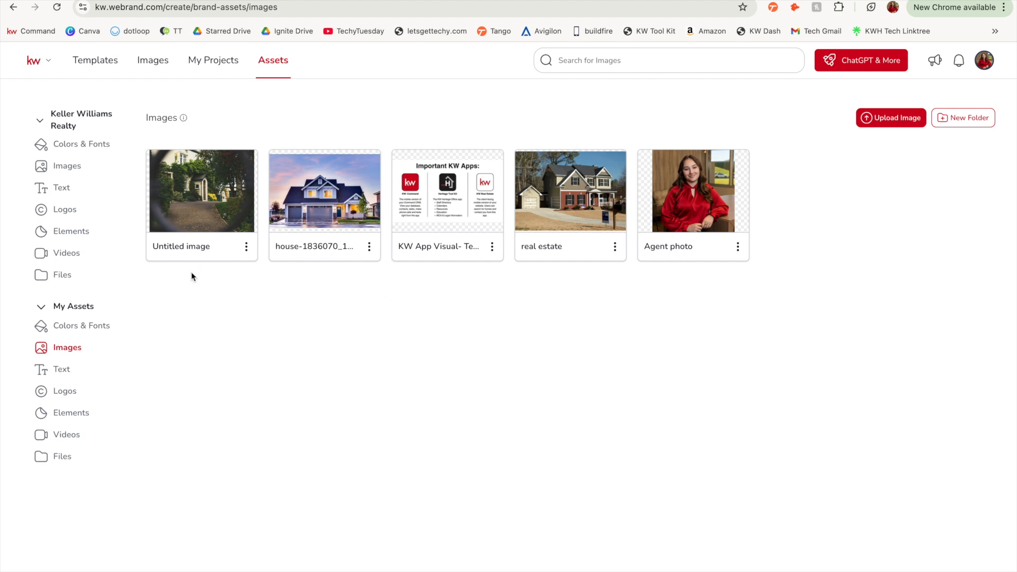
Add an Address Line 1 text asset to My Assets and enter the street address
{"action": "left_click", "coordinate": [70, 368]}
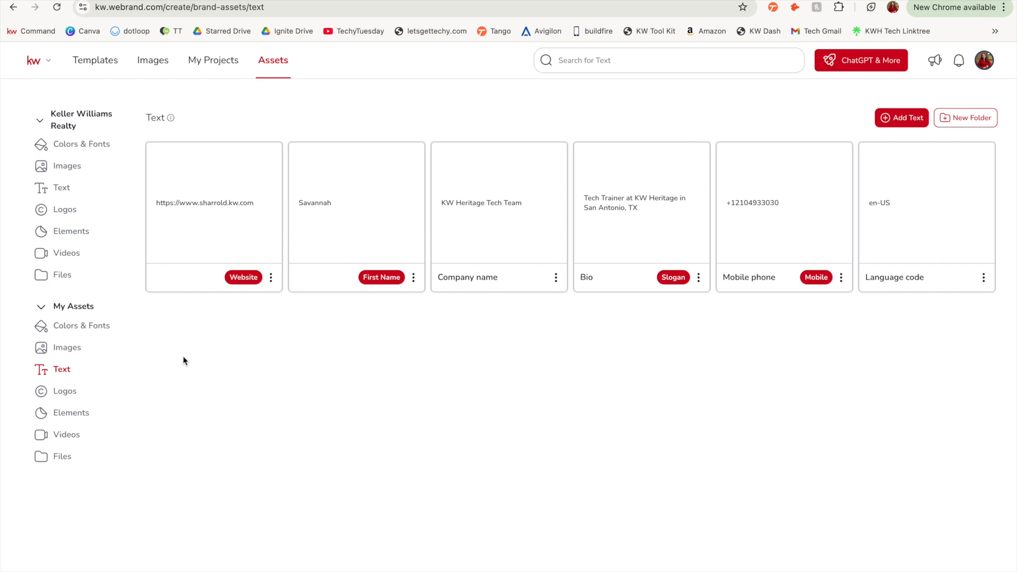
{"action": "left_click", "coordinate": [898, 119]}
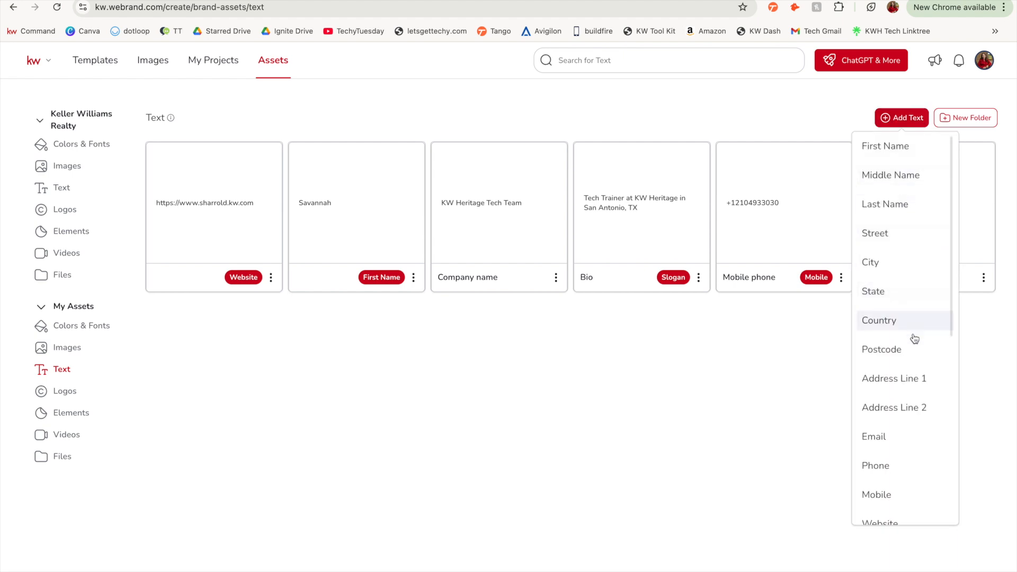
{"action": "scroll", "coordinate": [924, 493], "scroll_direction": "down", "scroll_amount": 7}
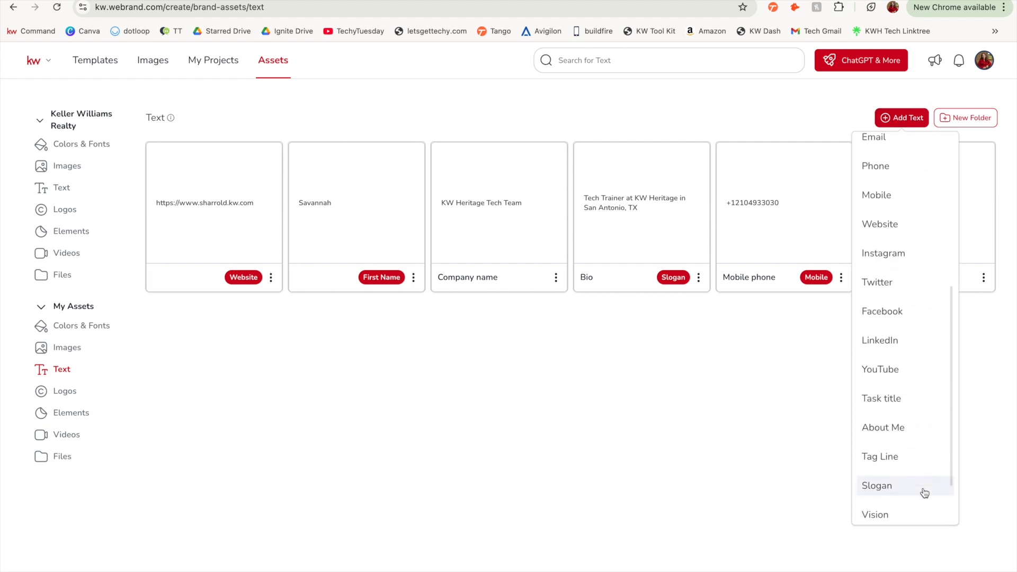
{"action": "scroll", "coordinate": [924, 493], "scroll_direction": "up", "scroll_amount": 7}
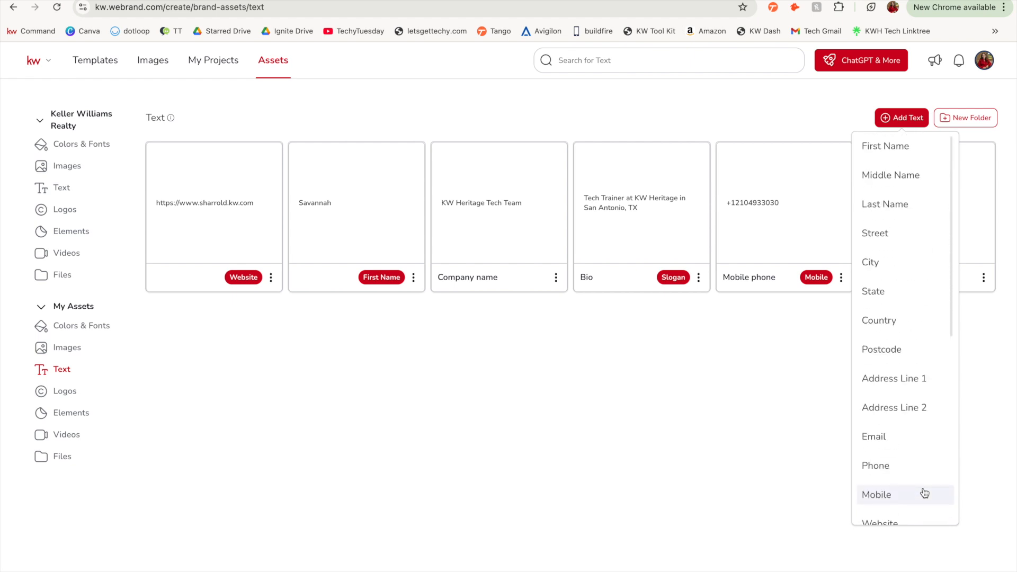
{"action": "left_click", "coordinate": [894, 378]}
{"action": "type", "text": "1717 N Loop 1604 E"}
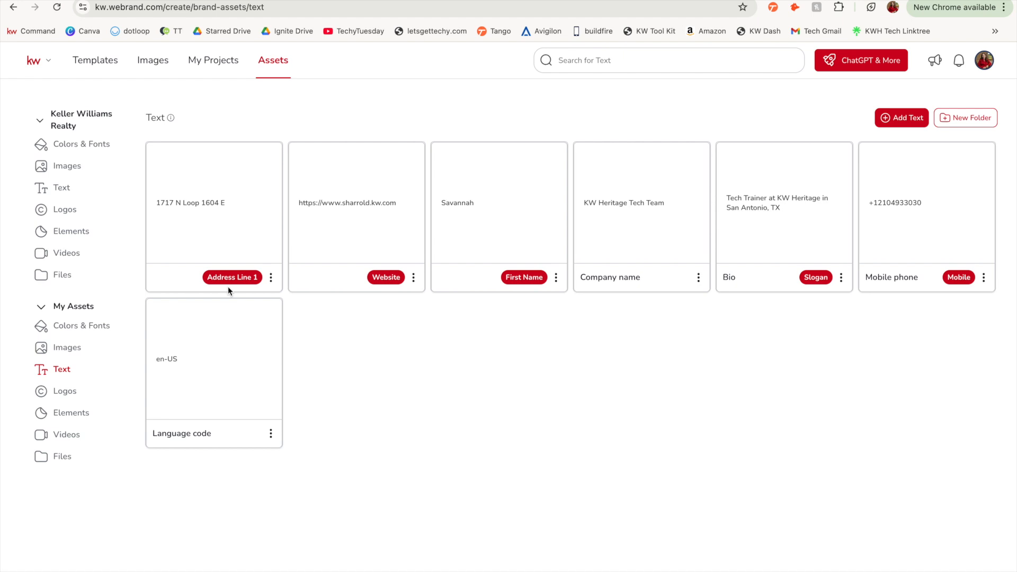
View the logos in My Assets and load kwheritageignite.com in a new browser tab
{"action": "left_click", "coordinate": [87, 394]}
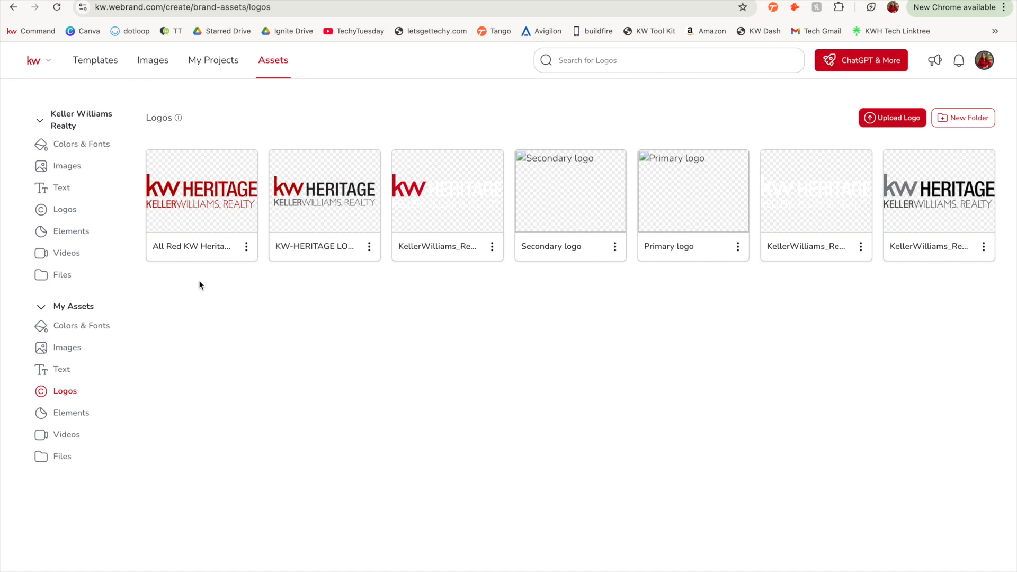
{"action": "left_click", "coordinate": [479, 1]}
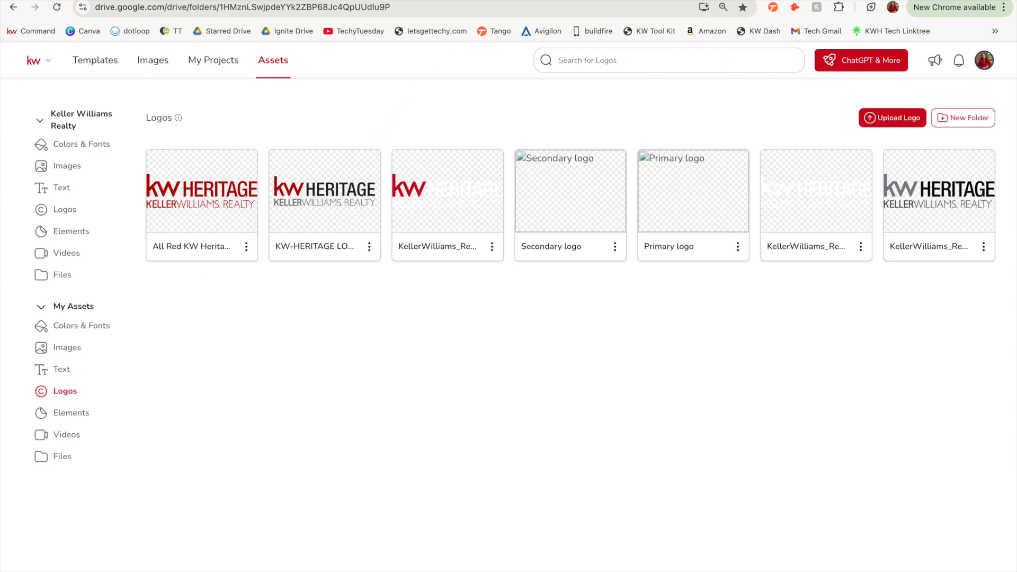
{"action": "left_click", "coordinate": [237, 0]}
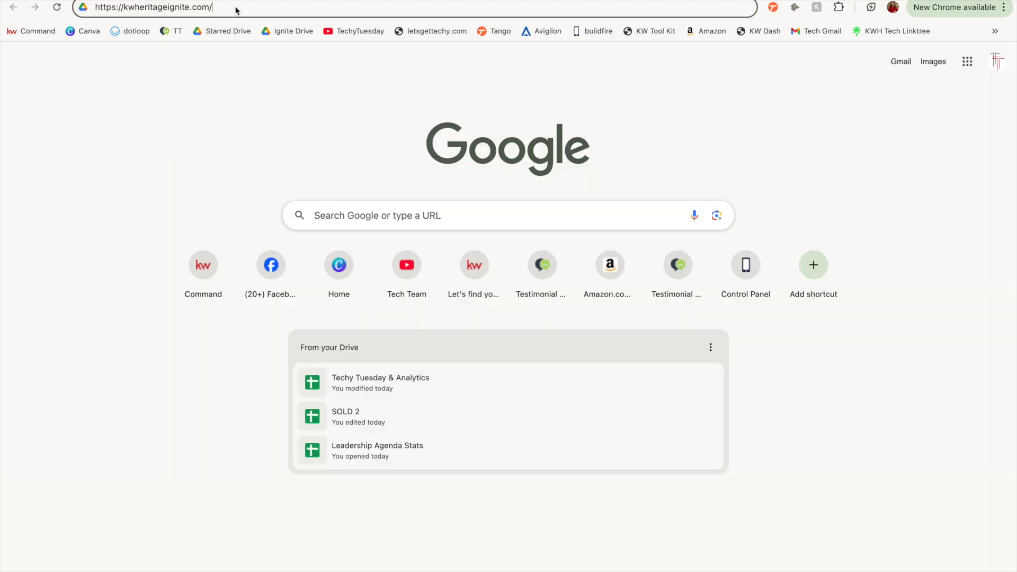
{"action": "key", "text": "Return"}
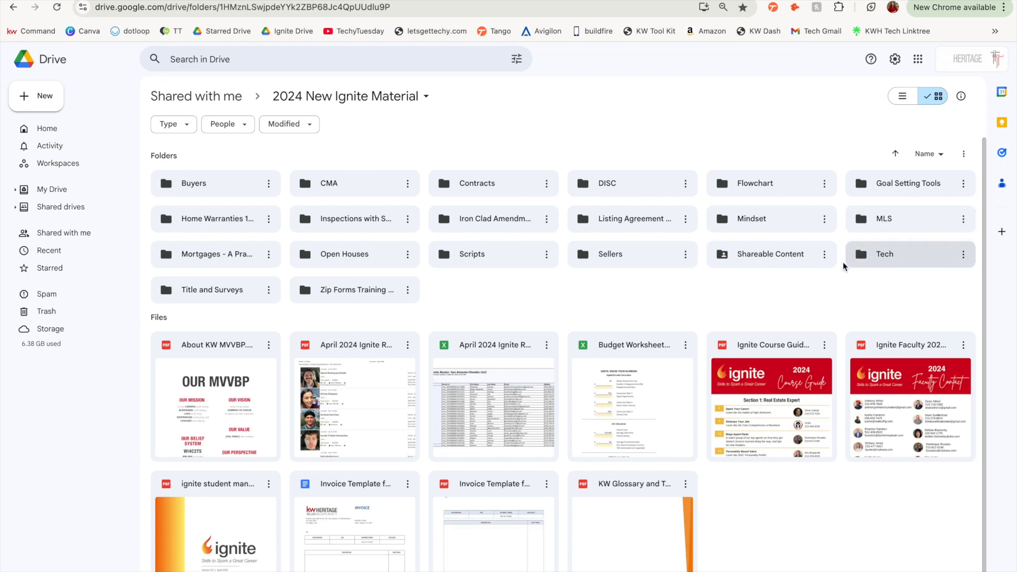
Open the KW Logos folder inside the Tech folder and look through its logo files
{"action": "double_click", "coordinate": [903, 257]}
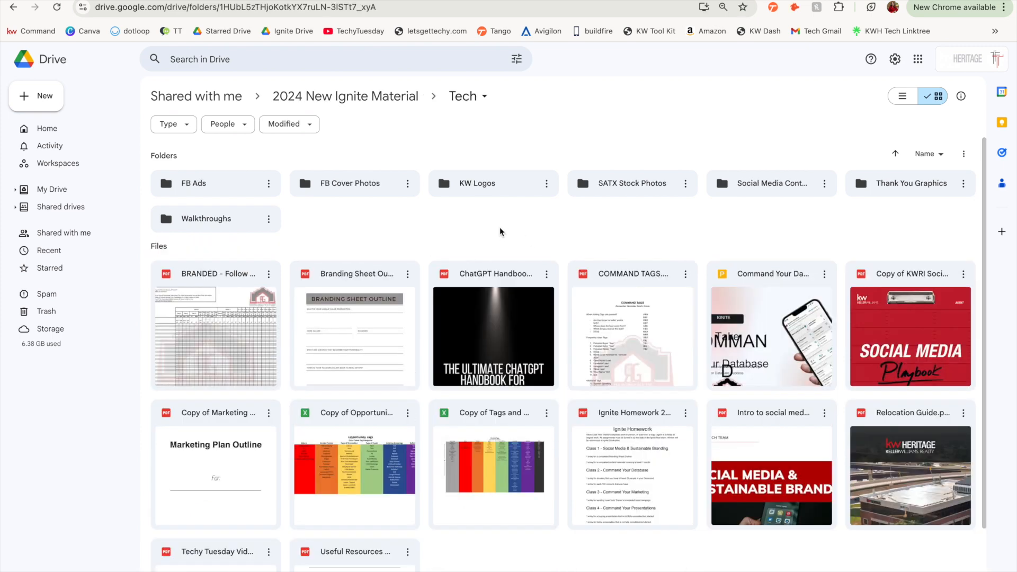
{"action": "double_click", "coordinate": [512, 182]}
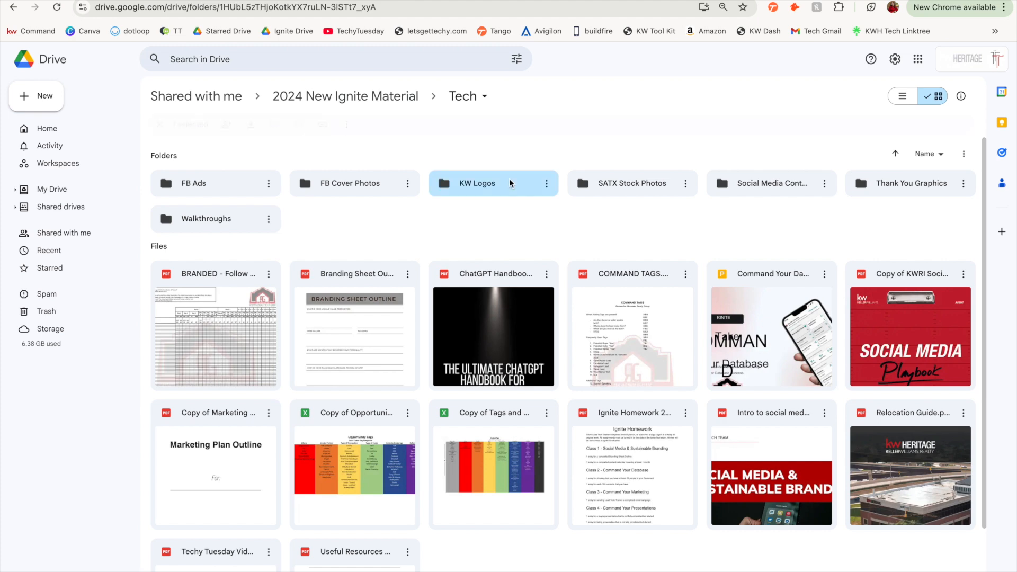
{"action": "scroll", "coordinate": [562, 195], "scroll_direction": "down", "scroll_amount": 3}
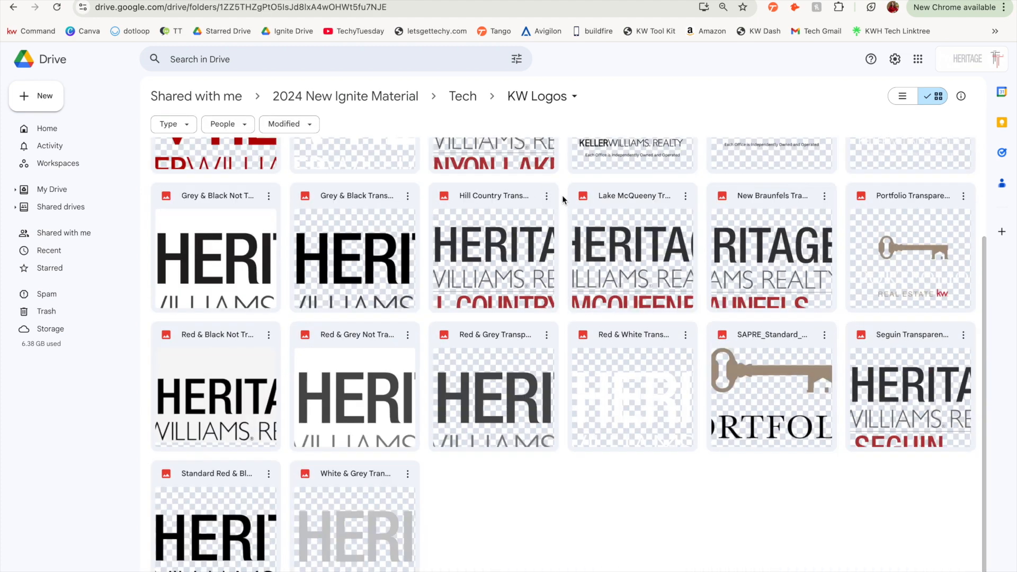
{"action": "scroll", "coordinate": [562, 195], "scroll_direction": "up", "scroll_amount": 3}
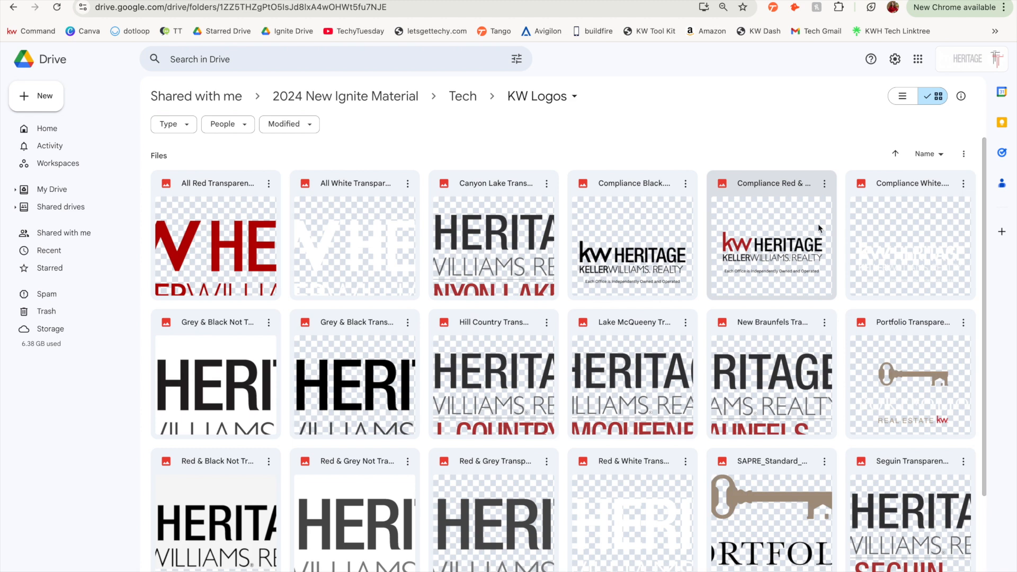
Download the Compliance Red & Black logo from the KW Logos folder
{"action": "left_click", "coordinate": [824, 185]}
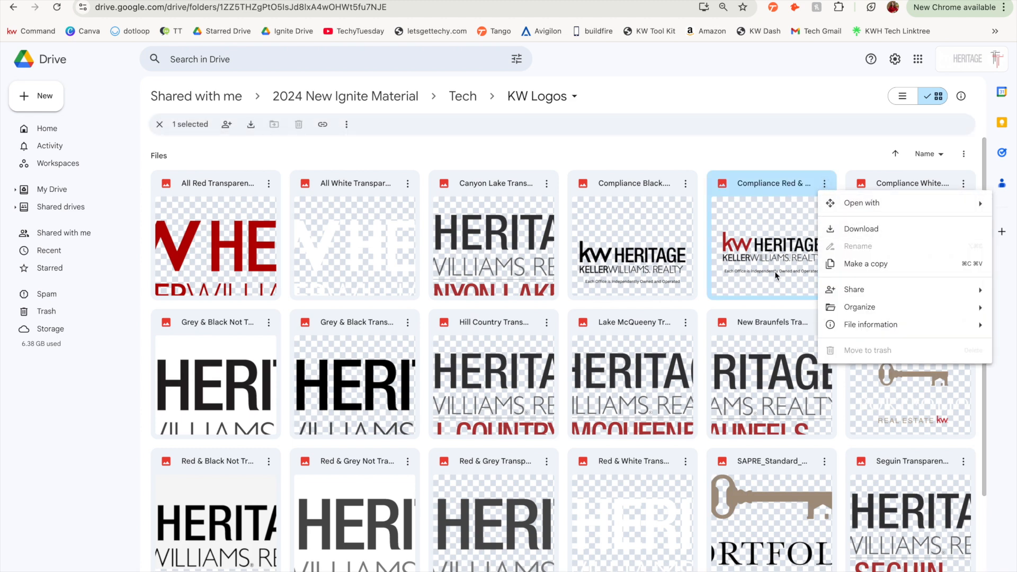
{"action": "left_click", "coordinate": [828, 268]}
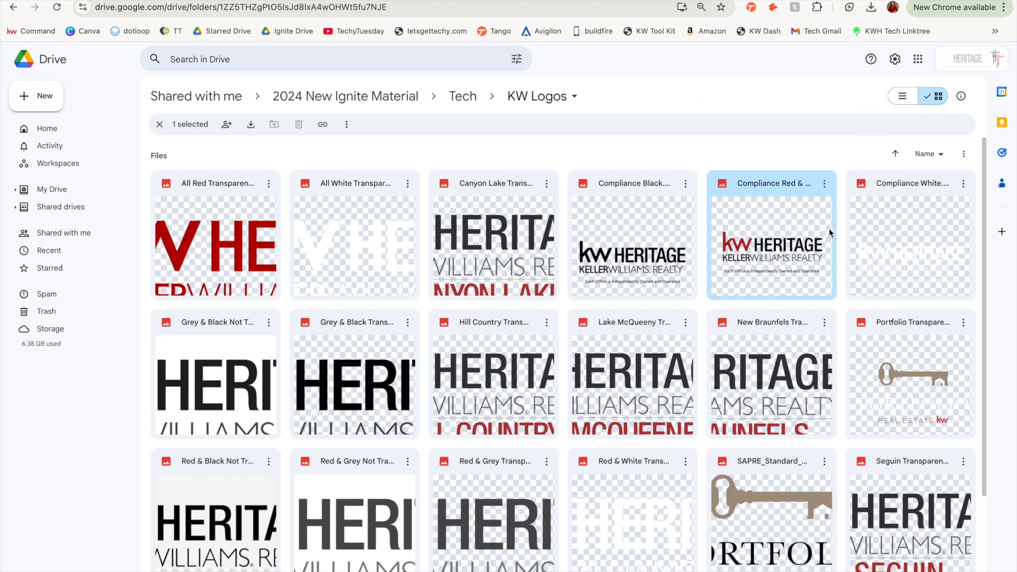
{"action": "left_click", "coordinate": [825, 185]}
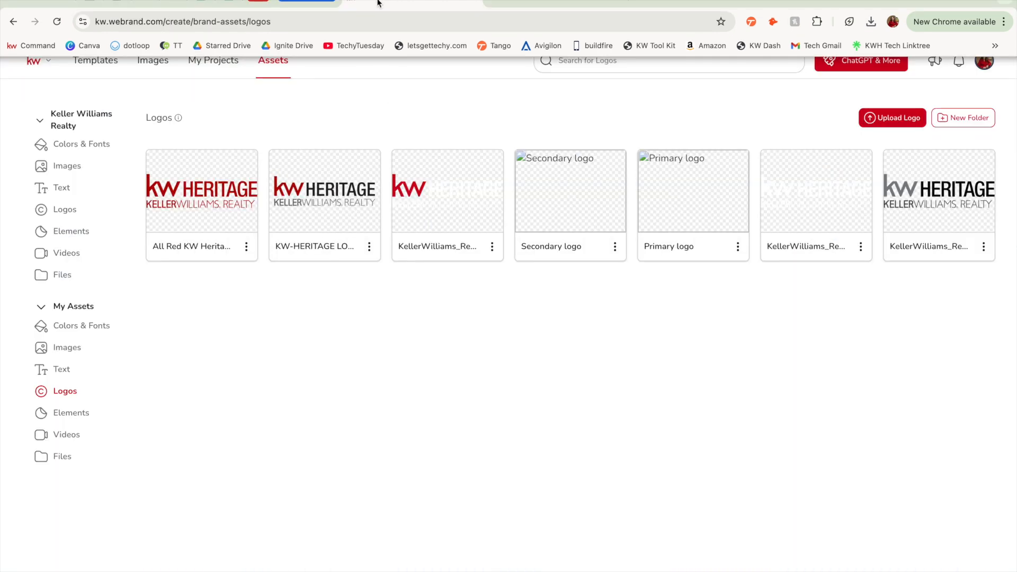
Upload Compliance Red & Black.png from the Downloads folder to the logos in My Assets
{"action": "left_click", "coordinate": [899, 118]}
{"action": "left_click", "coordinate": [503, 267]}
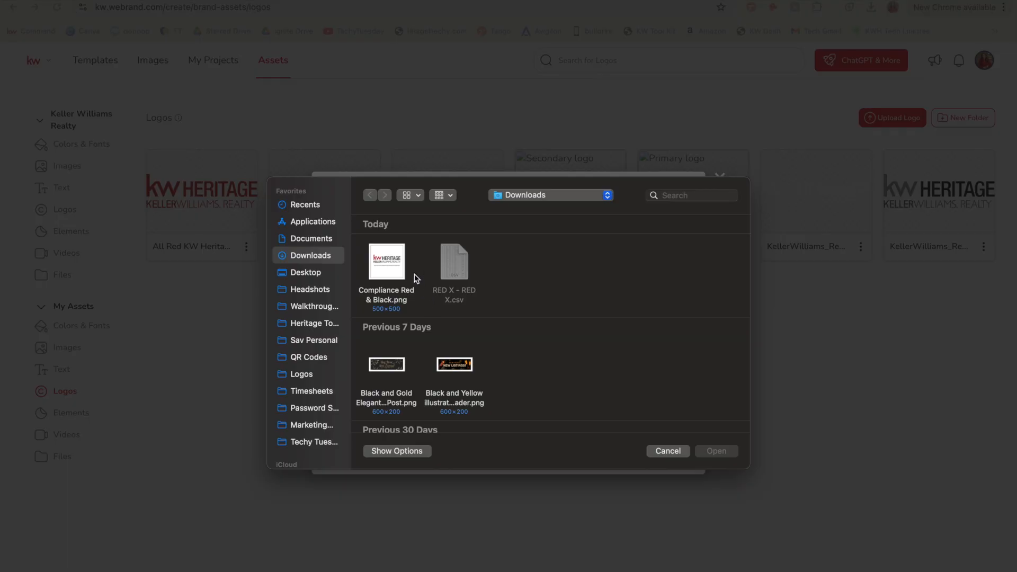
{"action": "left_click", "coordinate": [390, 267]}
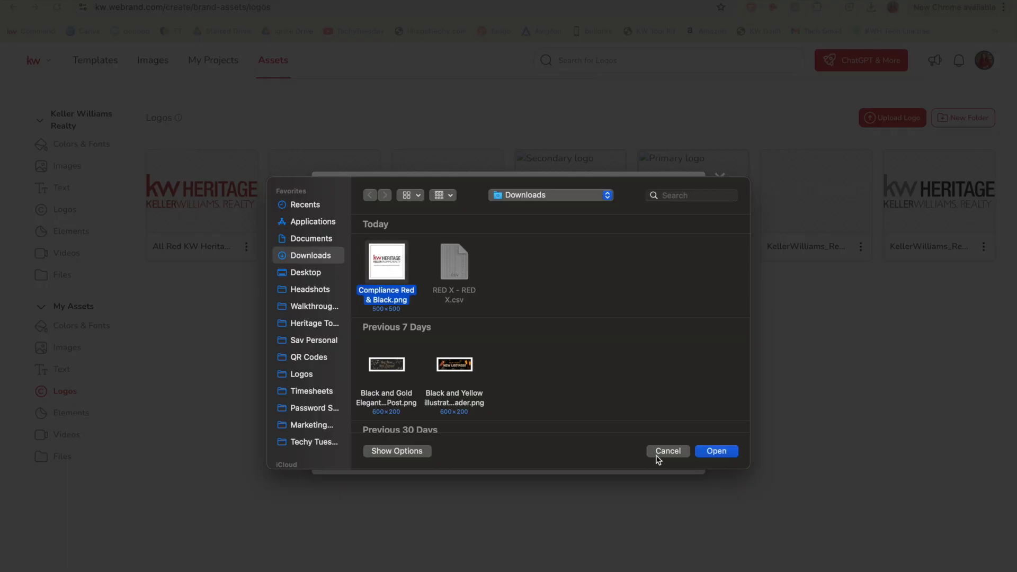
{"action": "left_click", "coordinate": [716, 451]}
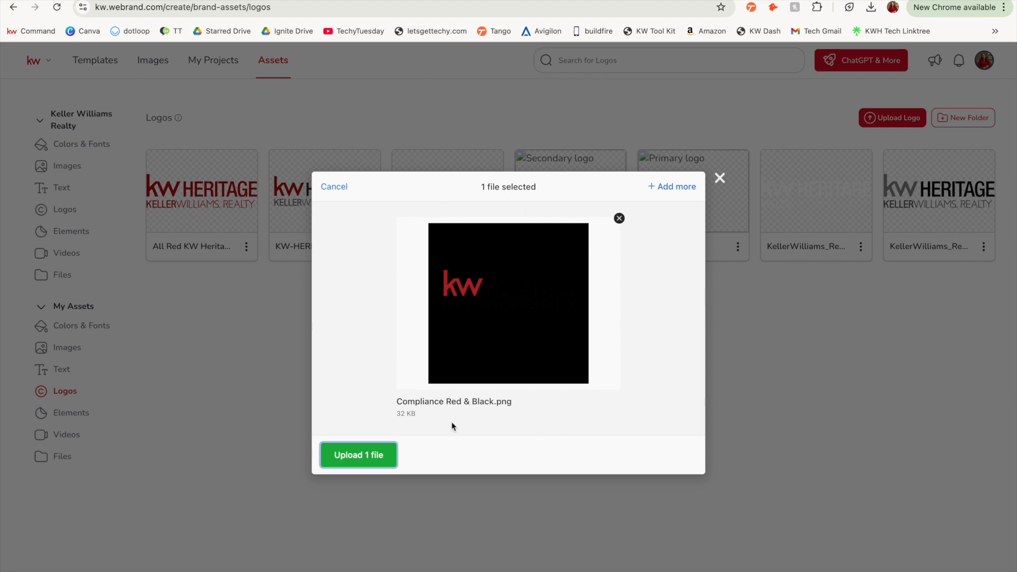
{"action": "left_click", "coordinate": [366, 457]}
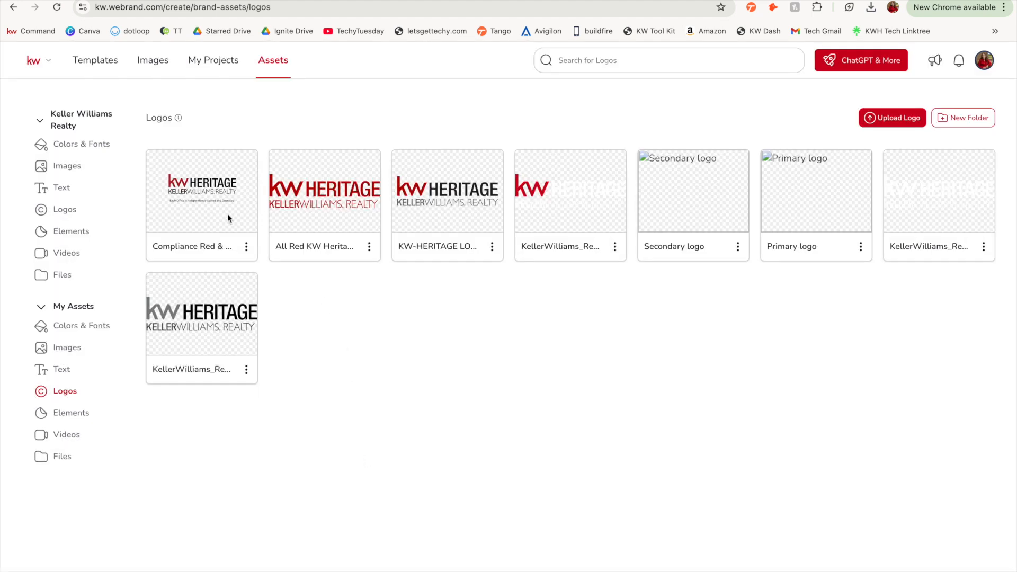
Check the personal image, text and logo assets available while editing the ComingSoon_07_Sq design
{"action": "left_click", "coordinate": [86, 418]}
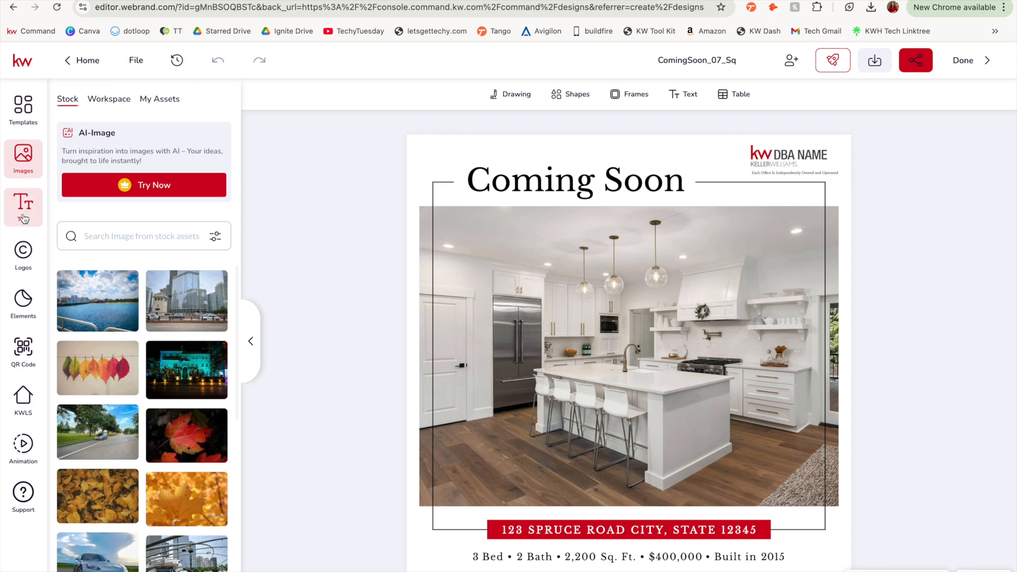
{"action": "left_click", "coordinate": [158, 99]}
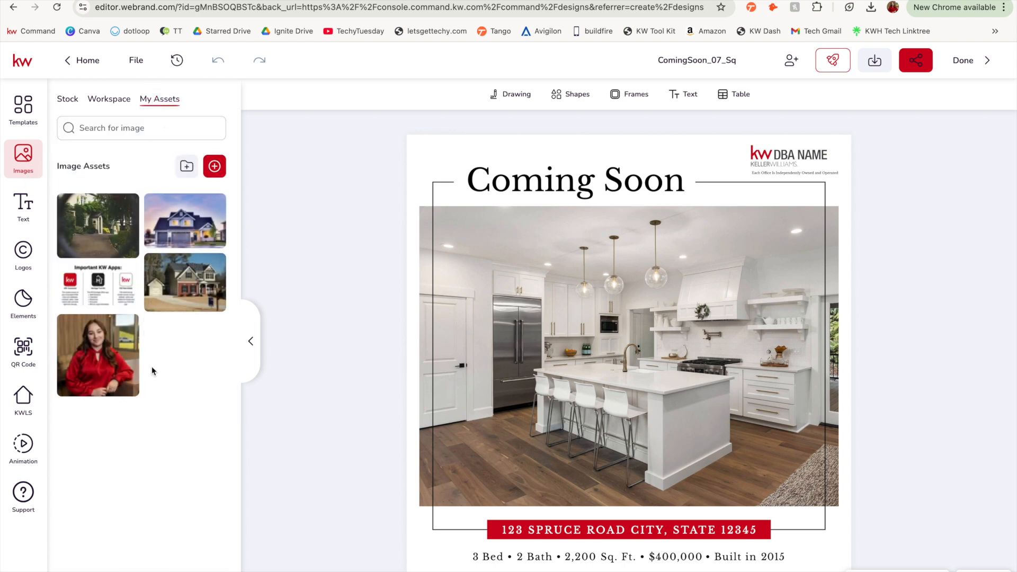
{"action": "mouse_move", "coordinate": [113, 229]}
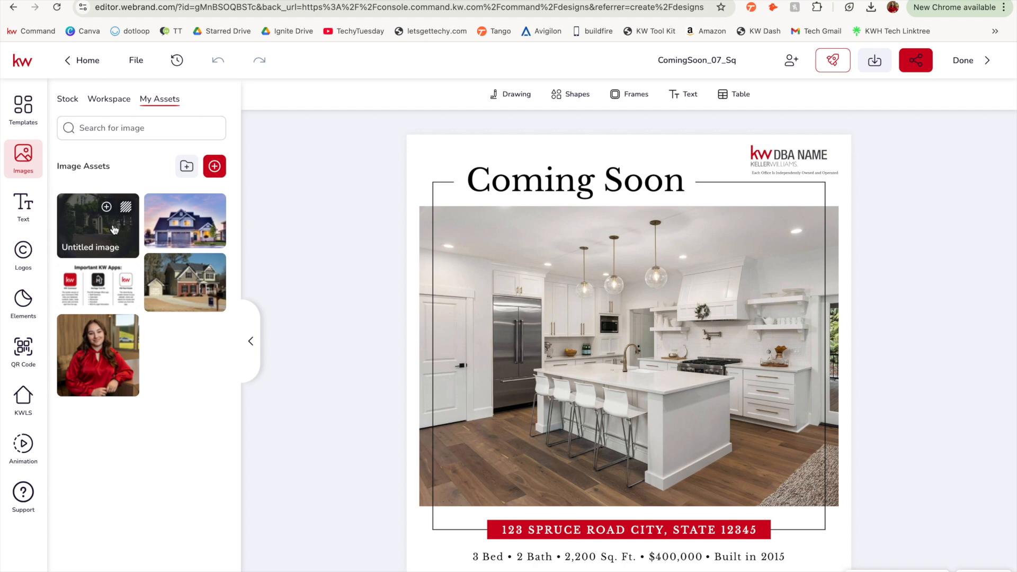
{"action": "left_click", "coordinate": [24, 204]}
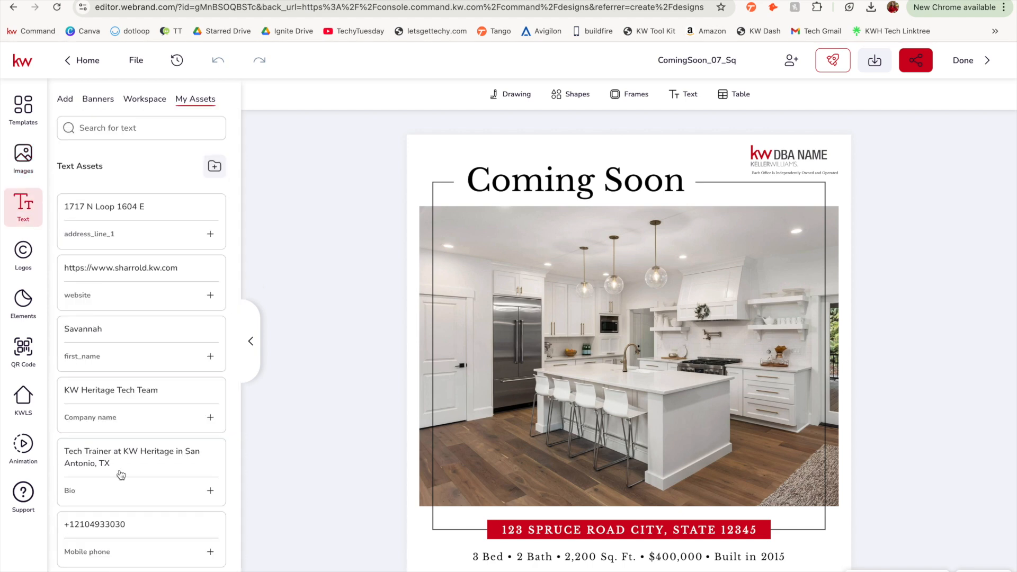
{"action": "scroll", "coordinate": [120, 495], "scroll_direction": "down", "scroll_amount": 1}
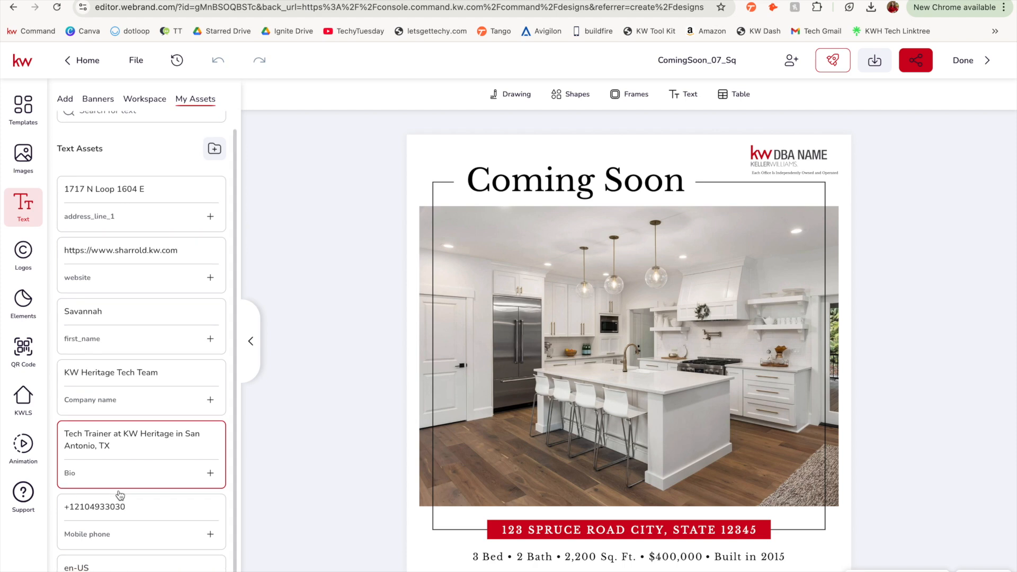
{"action": "left_click", "coordinate": [23, 253]}
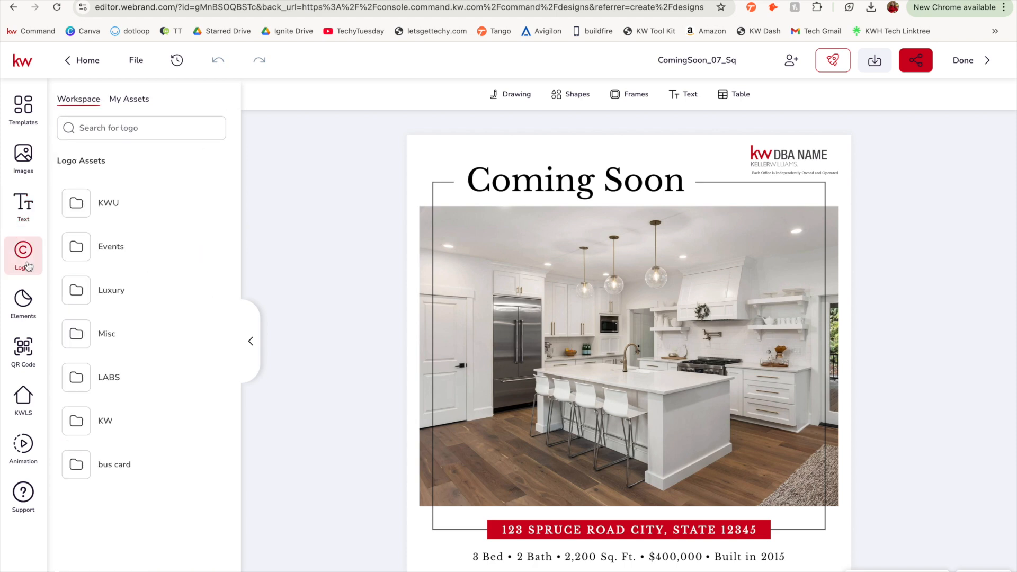
{"action": "left_click", "coordinate": [129, 99]}
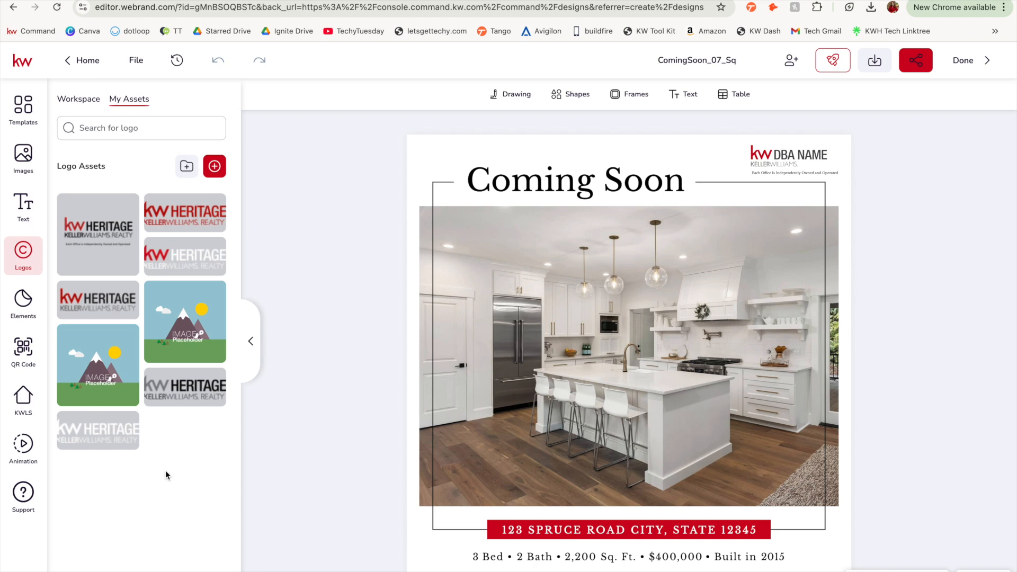
Replace the kitchen photo in the Coming Soon design with the asset photo of the gabled house at dusk
{"action": "left_click", "coordinate": [23, 158]}
{"action": "left_click", "coordinate": [193, 207]}
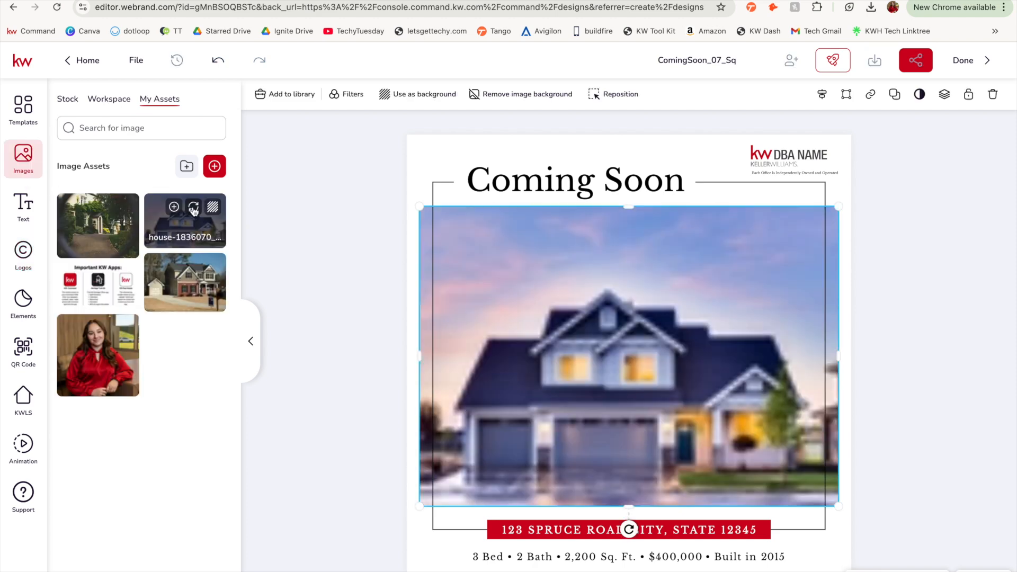
{"action": "left_click", "coordinate": [336, 300]}
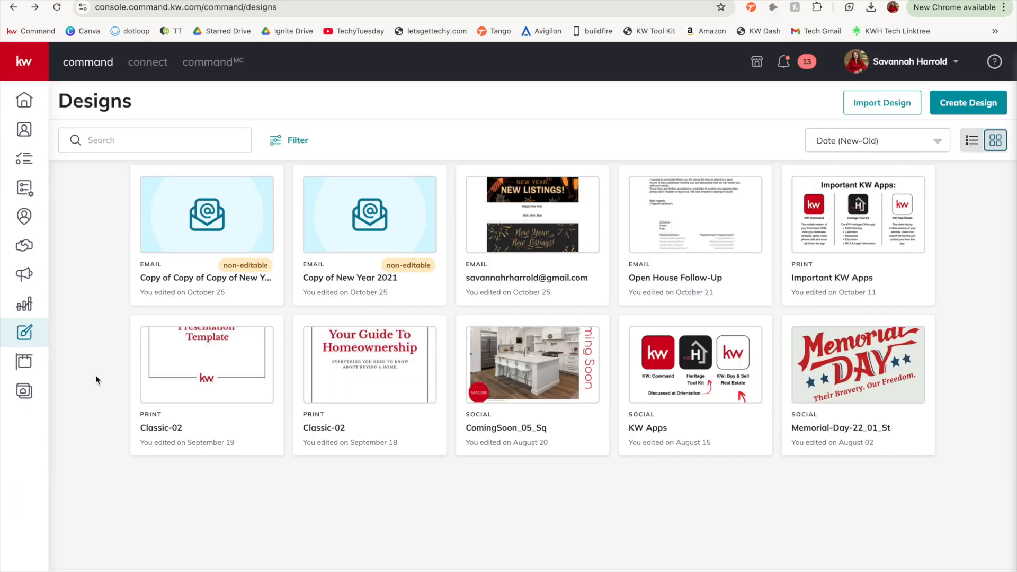